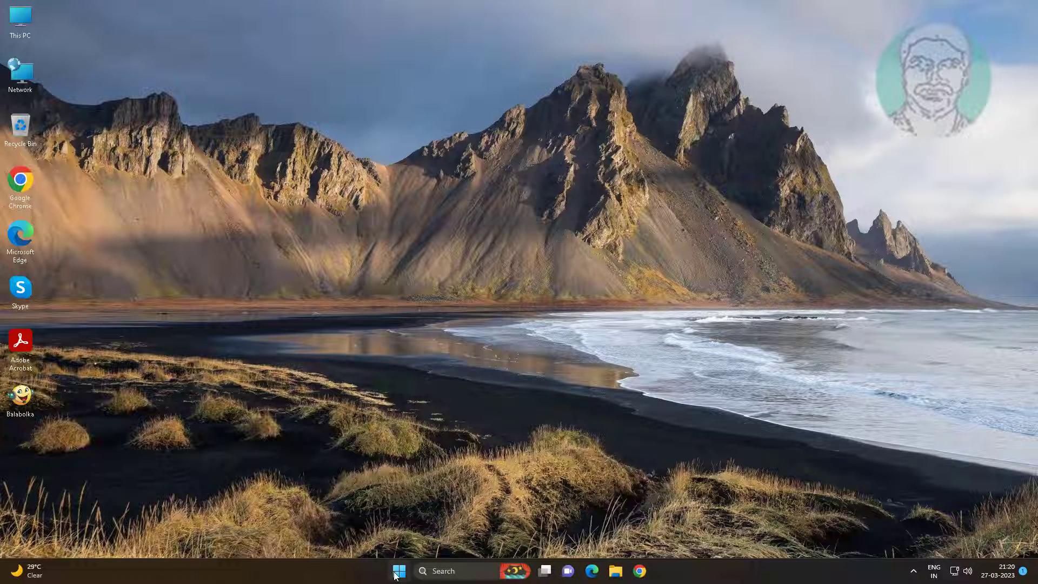
Step: Open Settings, go to System > Troubleshoot > Other troubleshooters and scroll to Windows Store Apps
click(395, 572)
click(387, 295)
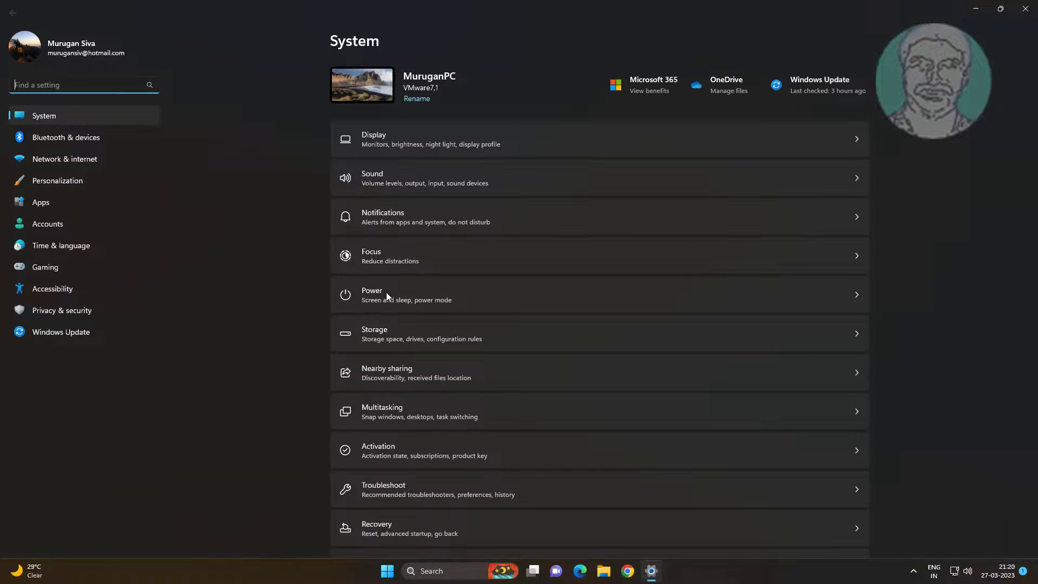
scroll(386, 292, down, 5)
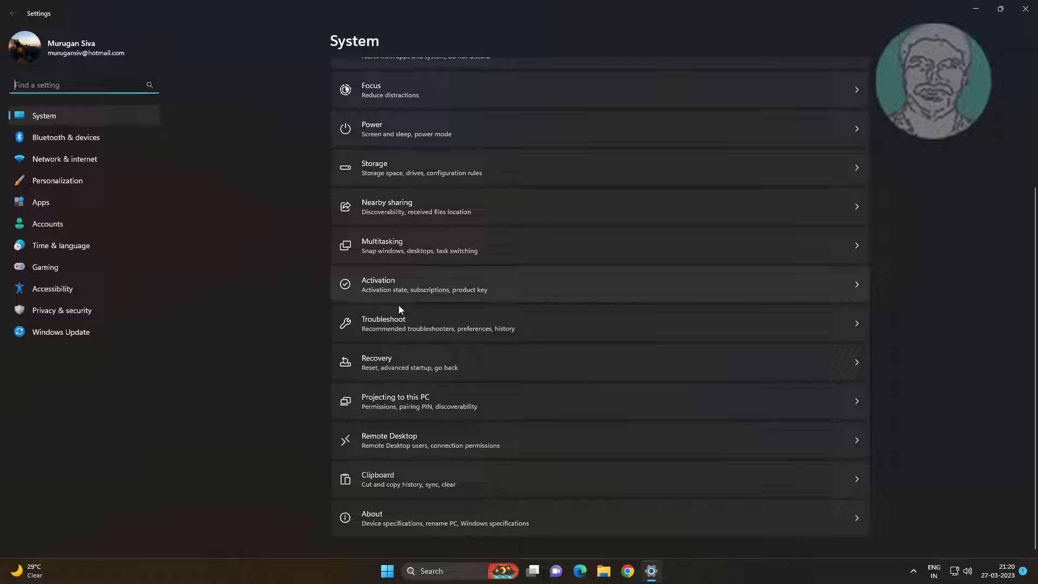
click(387, 330)
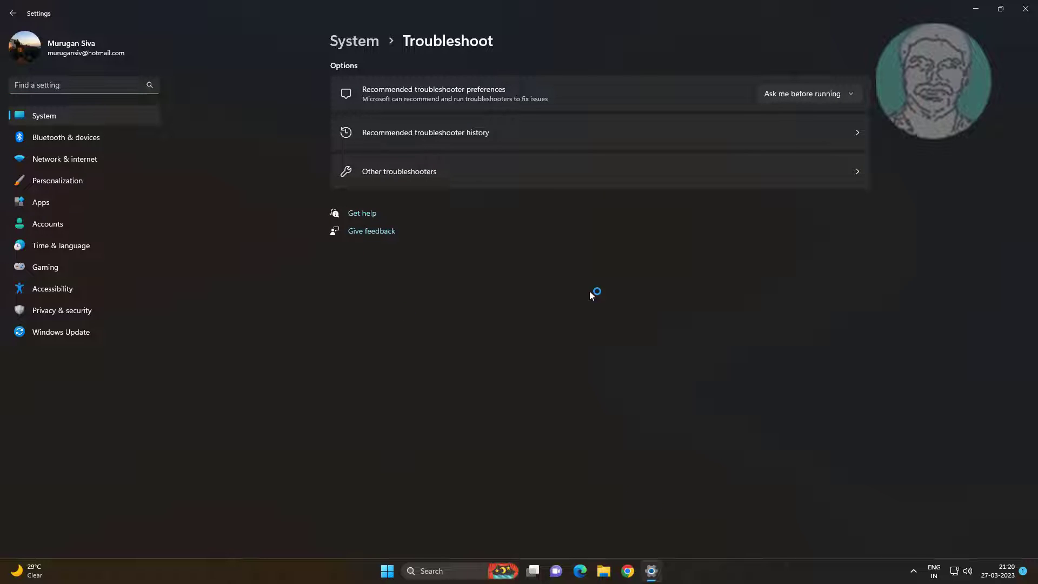
click(434, 174)
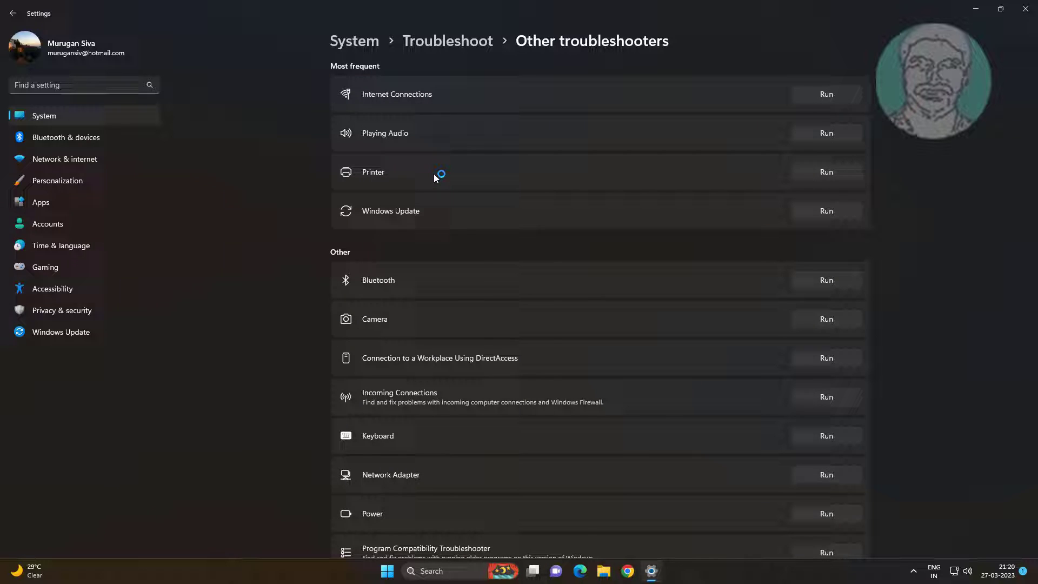
scroll(436, 478, down, 5)
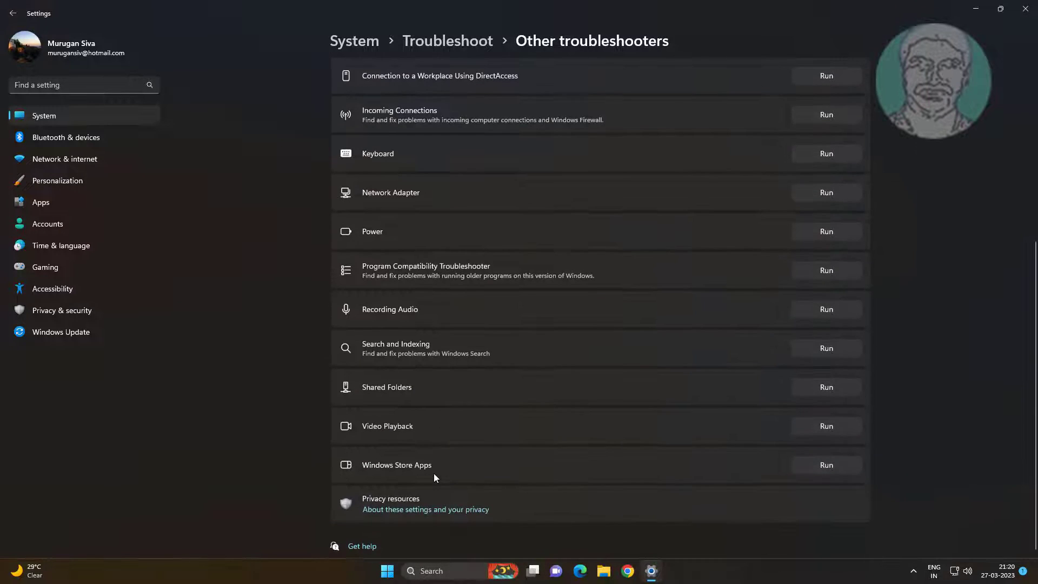
Step: Run the Windows Store Apps troubleshooter until it reports it couldn't identify the problem
click(810, 469)
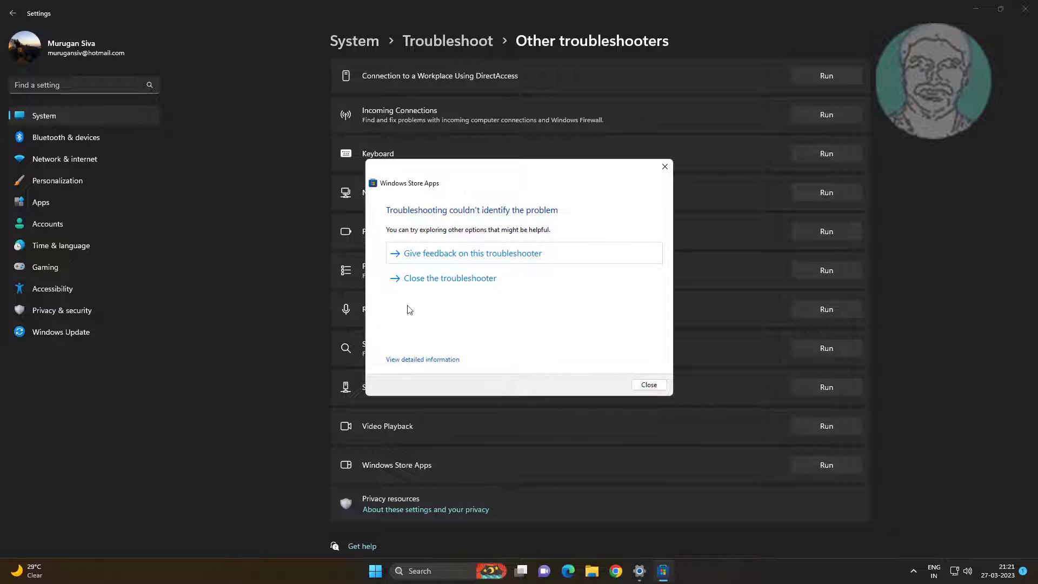
Step: Close the troubleshooter and Settings, then reopen Settings on the Time & language page
click(649, 384)
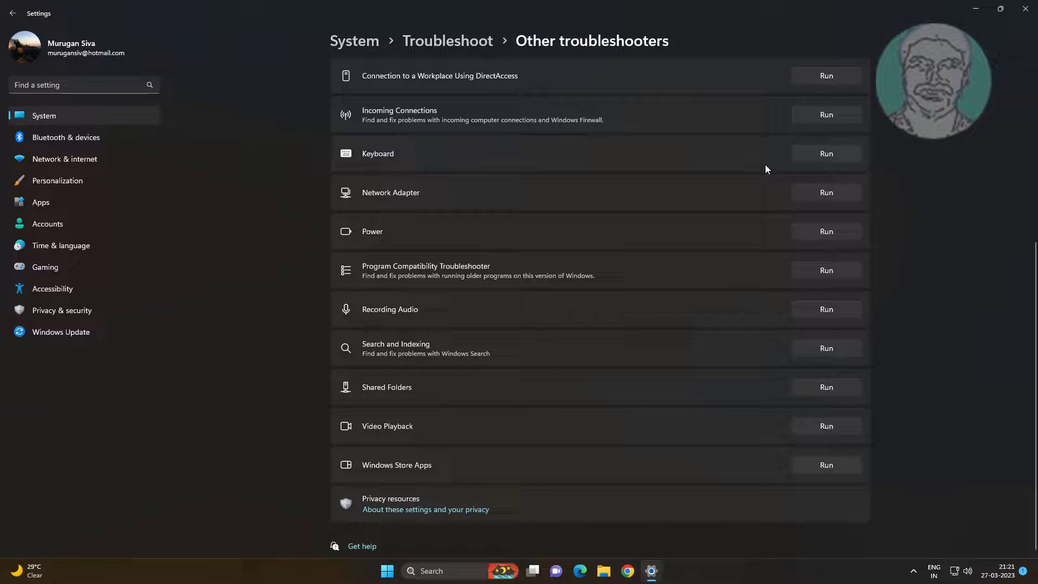
click(1026, 9)
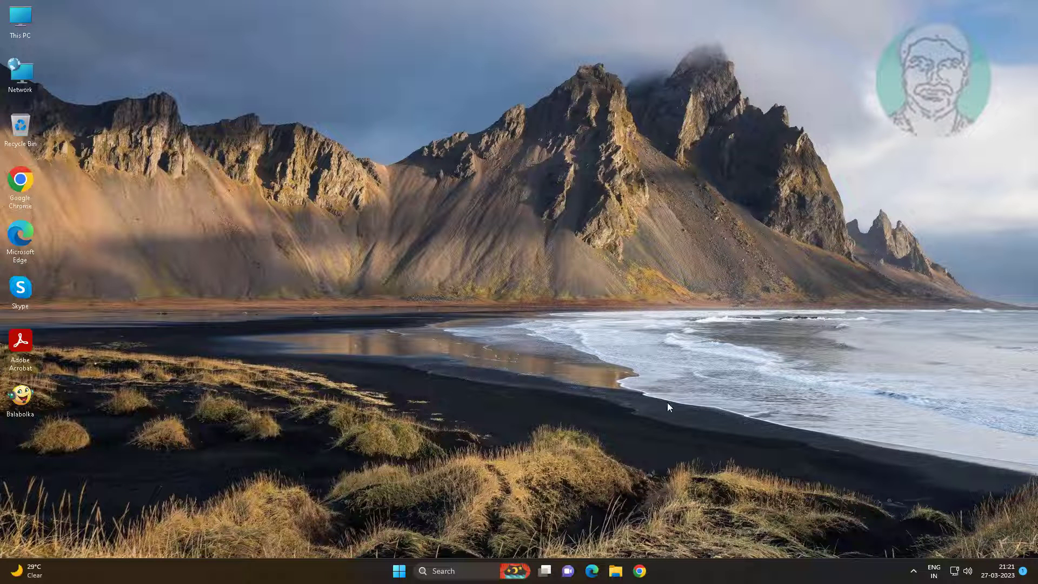
click(399, 570)
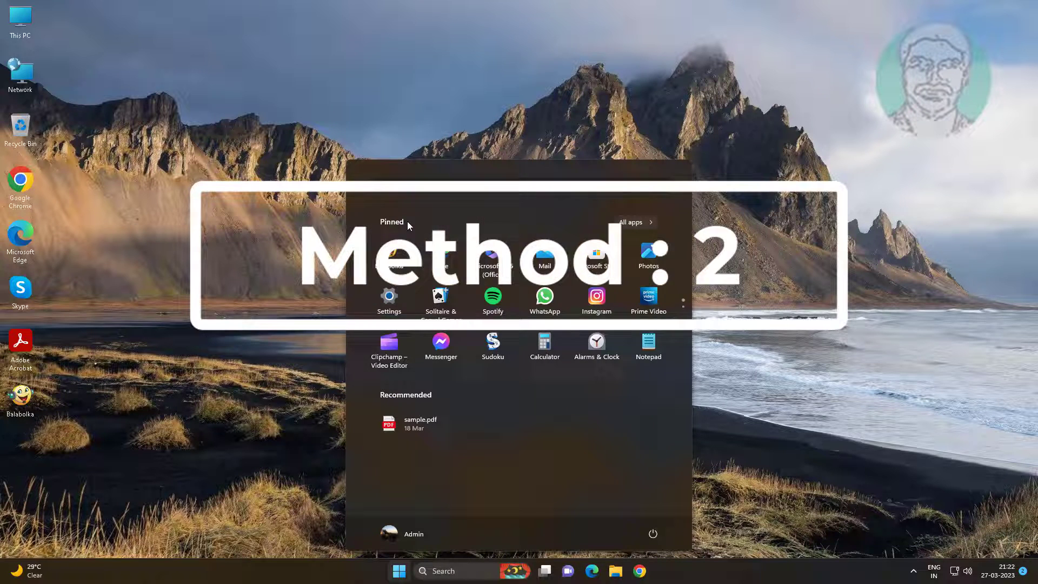
click(386, 298)
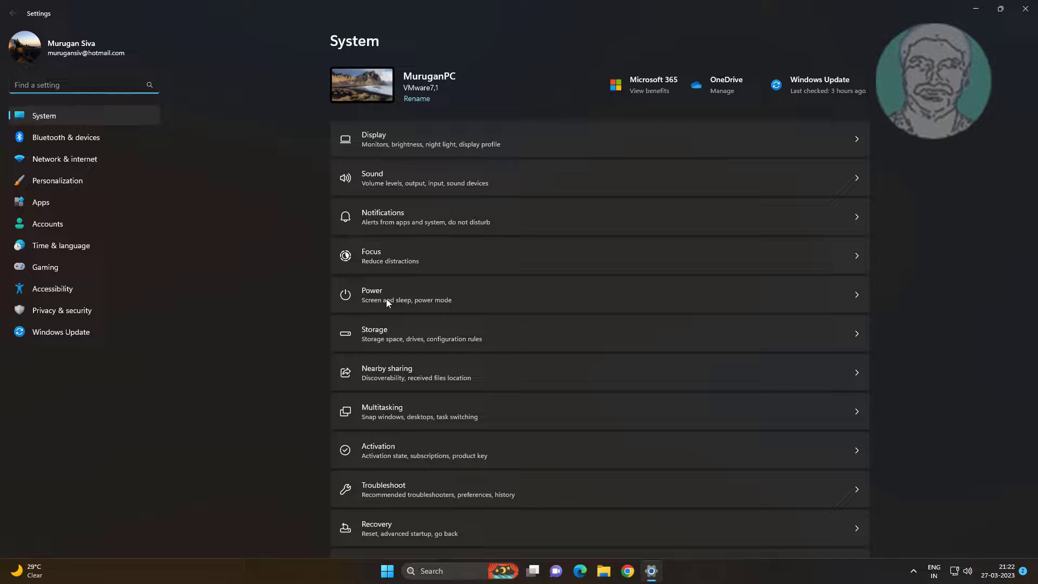
click(81, 245)
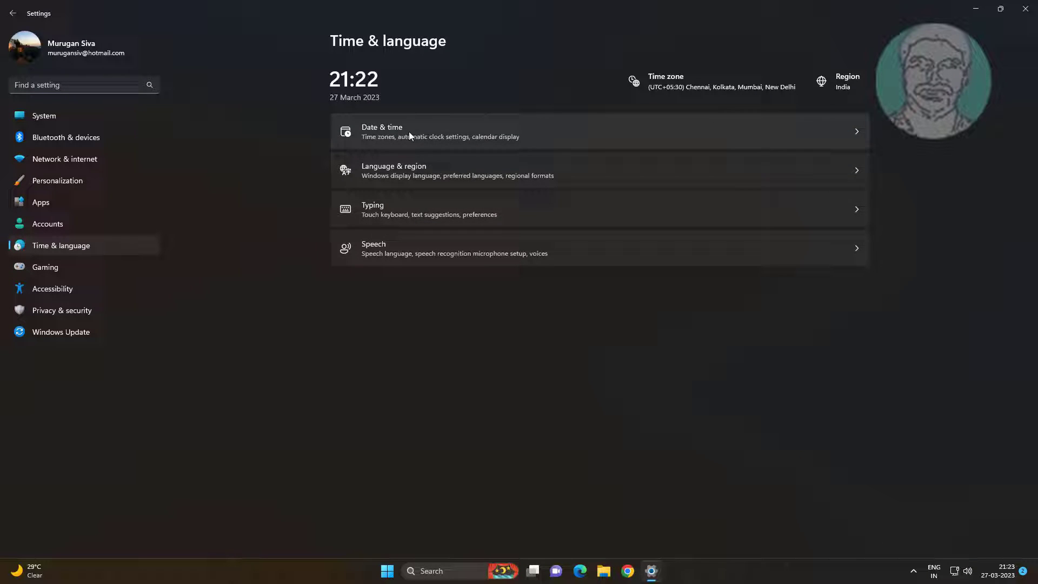
Step: Confirm Set time automatically and Set time zone automatically are On under Date & time, then close Settings
click(420, 135)
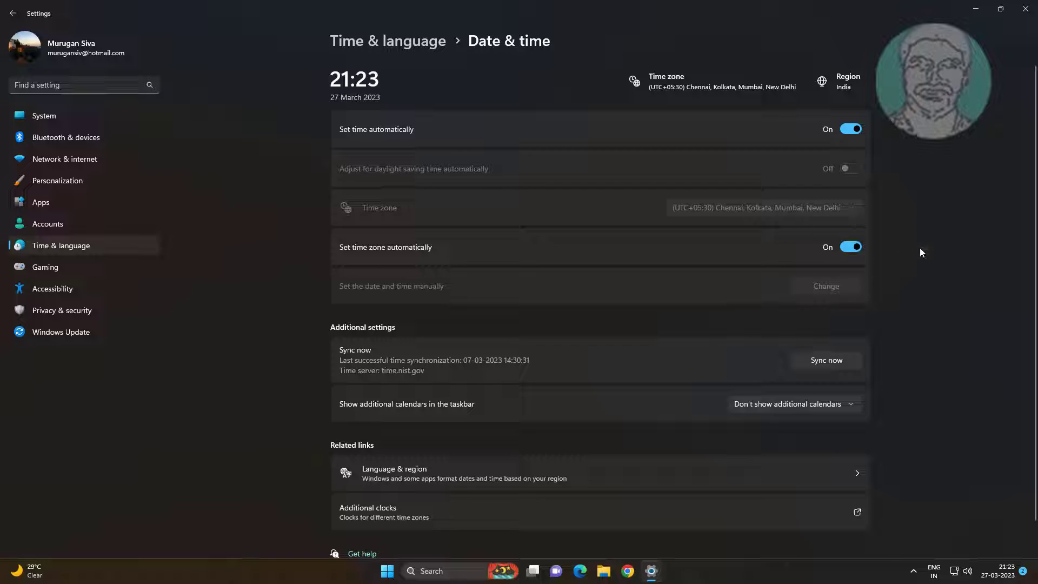
click(1026, 10)
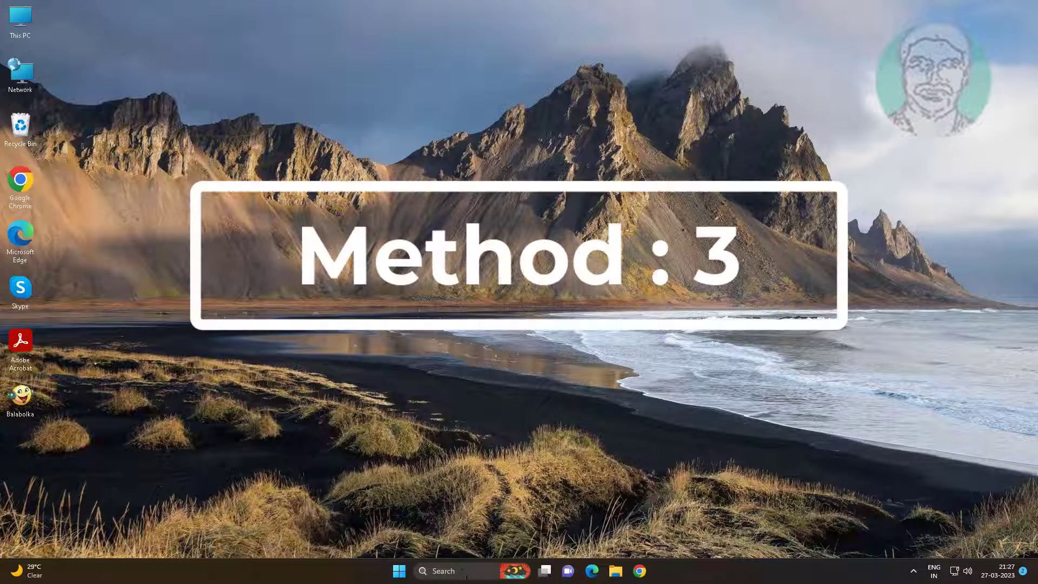
Step: Search for cmd and launch Command Prompt as administrator, approving the UAC prompt
click(464, 572)
text(cmd)
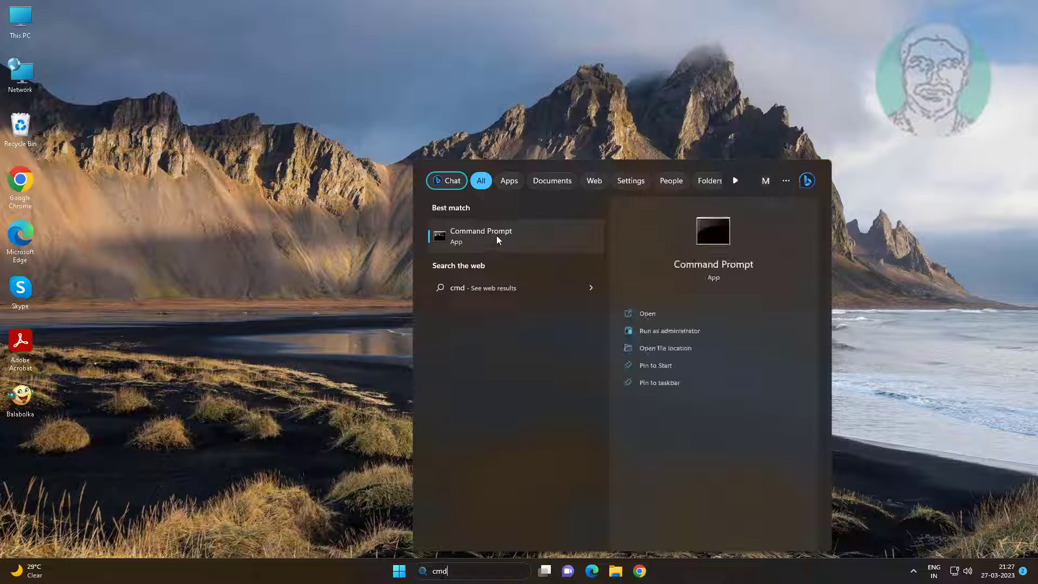
right_click(524, 239)
click(533, 248)
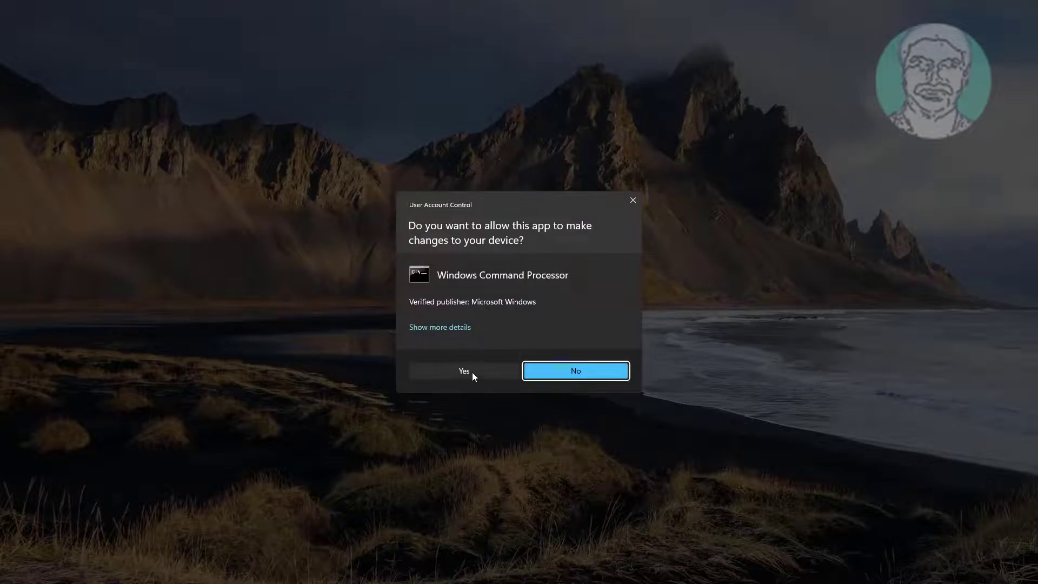
click(472, 371)
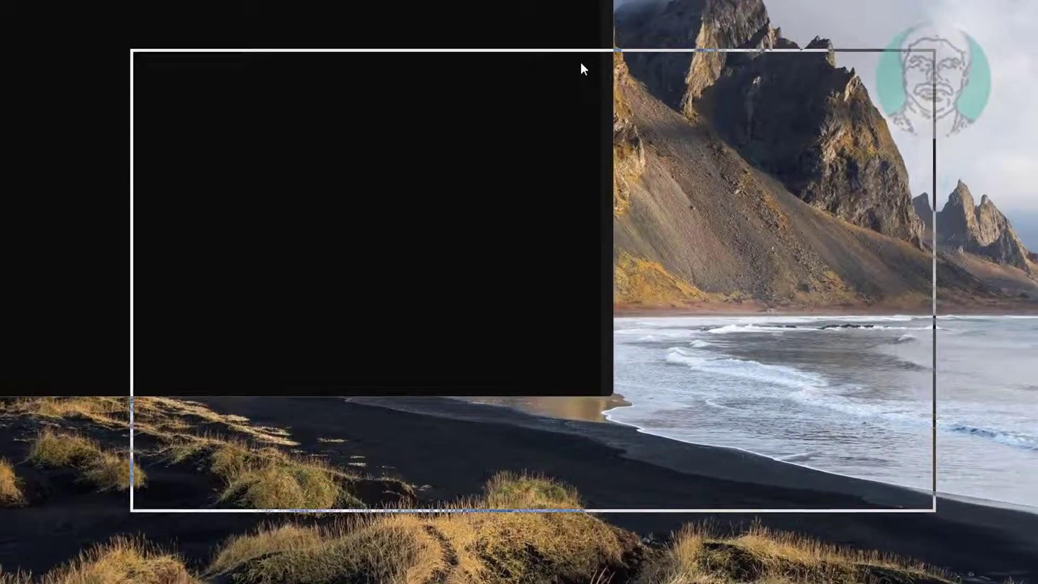
Step: Stop the wuauserv, bits and cryptsvc services with net stop commands
text(net)
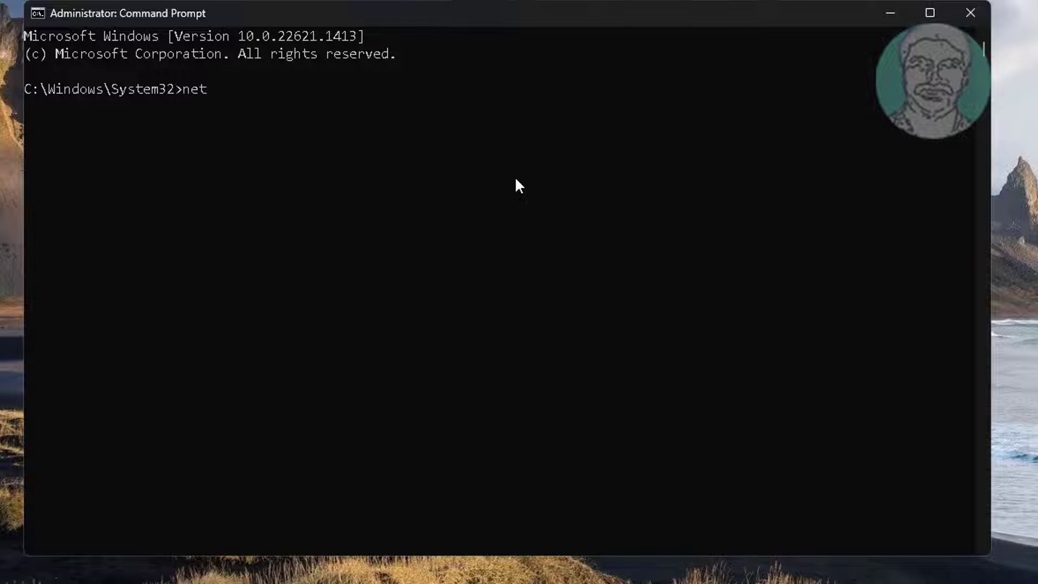
text( stop wuauserv)
key(Return)
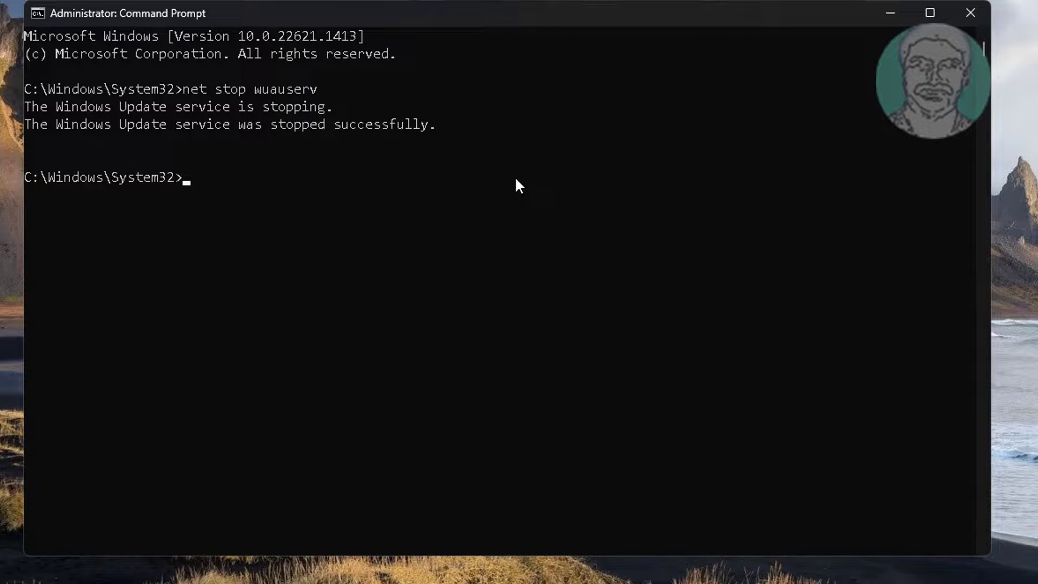
text(net stop bit)
text(s)
key(Return)
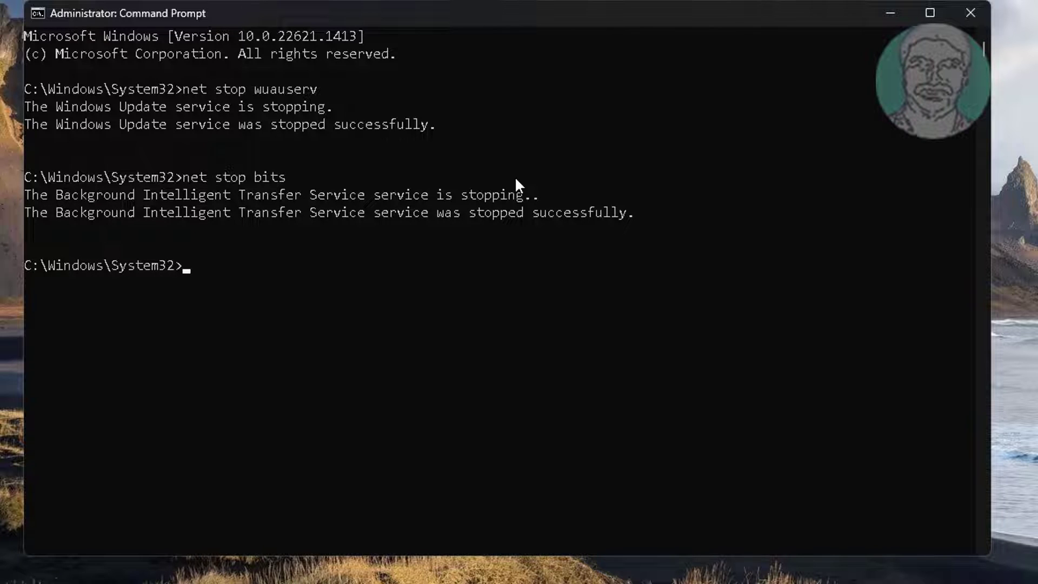
text(b)
key(BackSpace)
text(net stop cryptsvc)
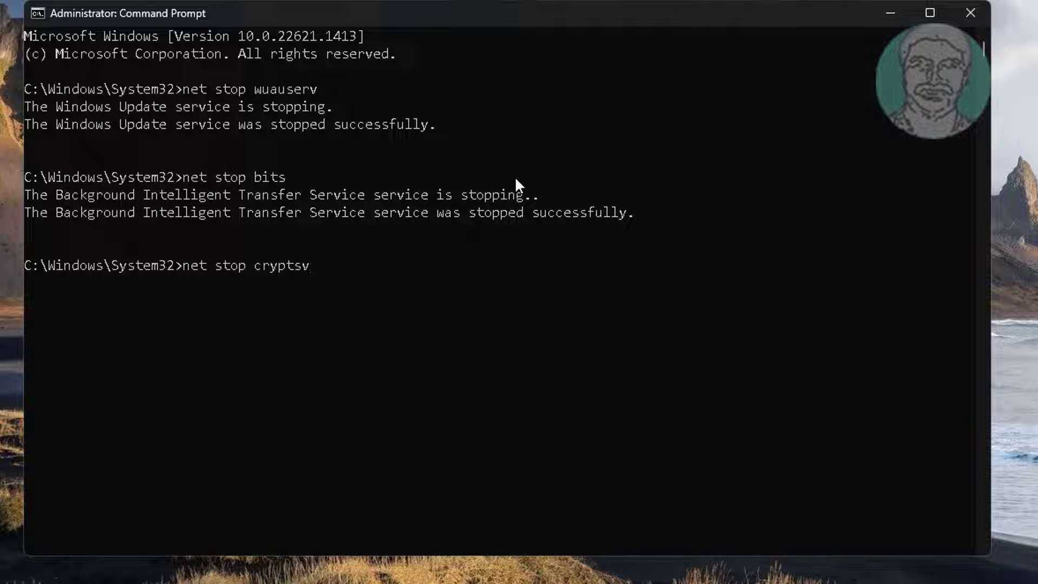
key(Return)
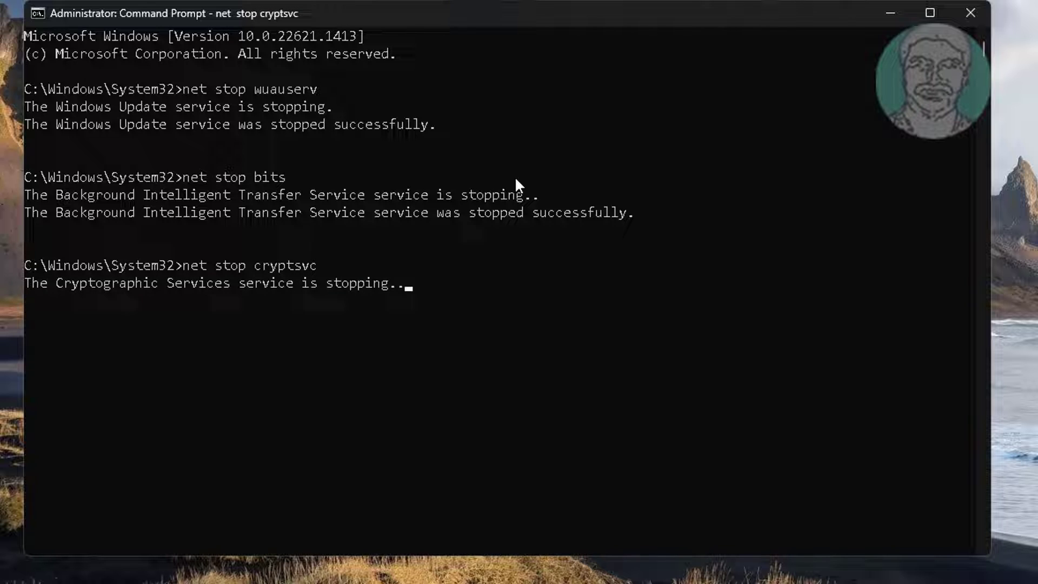
Step: Rename softwaredistribution and catroot2 to softwaredistribution.old5 and catroot2.old5 using ren
text(re)
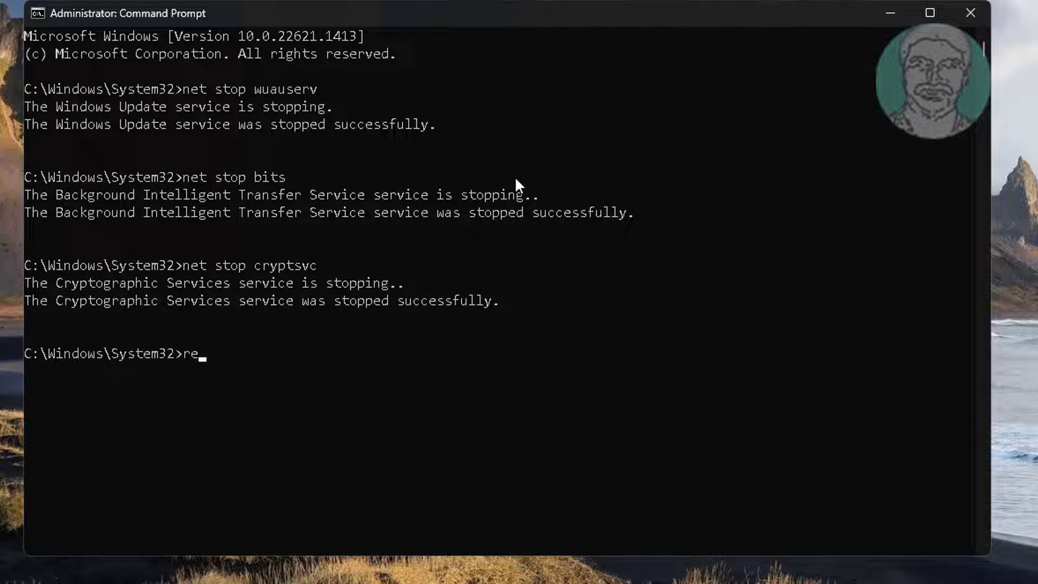
text(n c:\windows\softw)
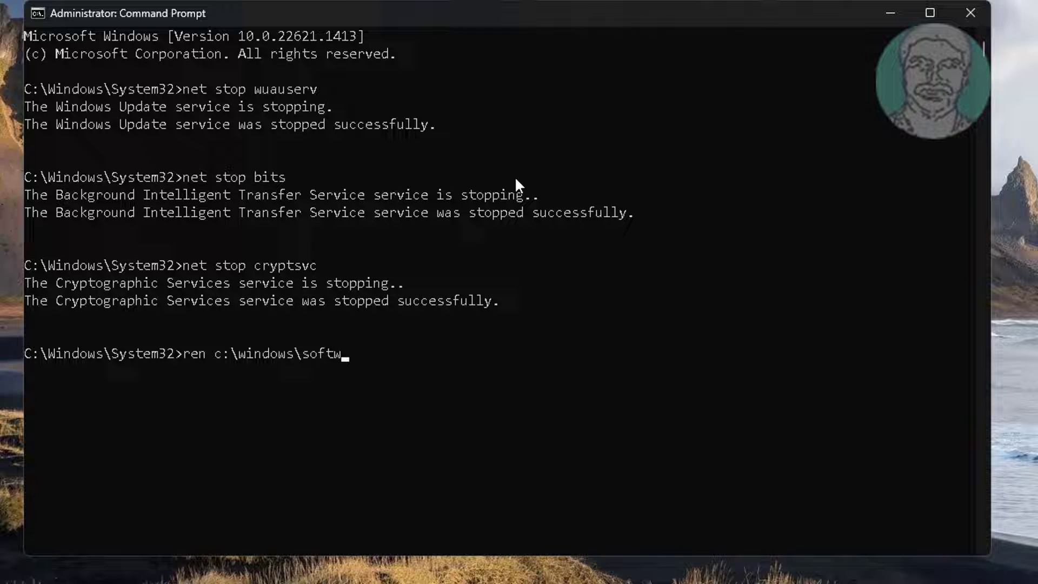
text(aredistribution)
text( softwaredi)
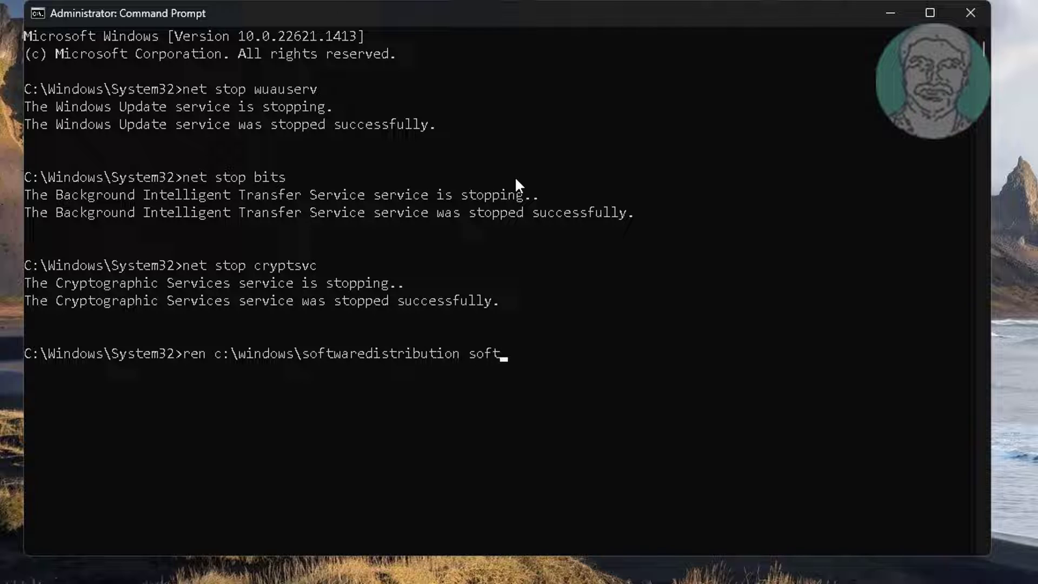
text(stribution)
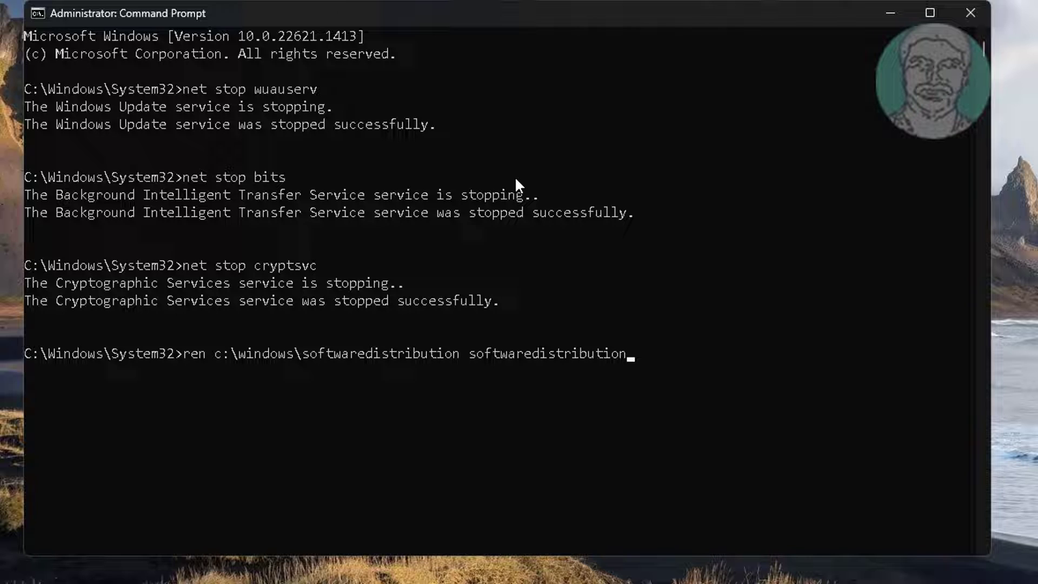
text(.old5)
key(Return)
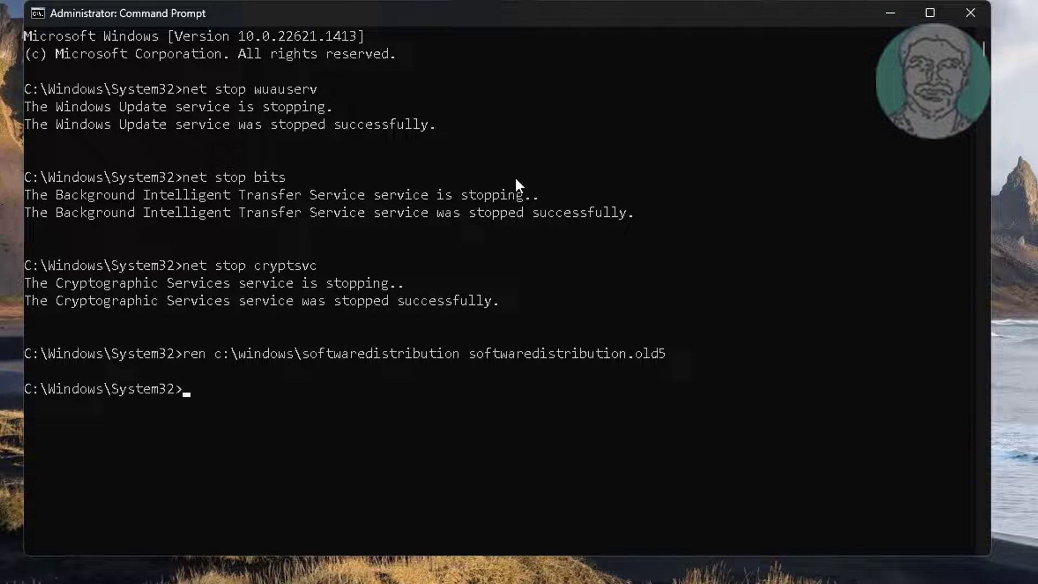
text(ren)
text( c:\windows\)
text(sys)
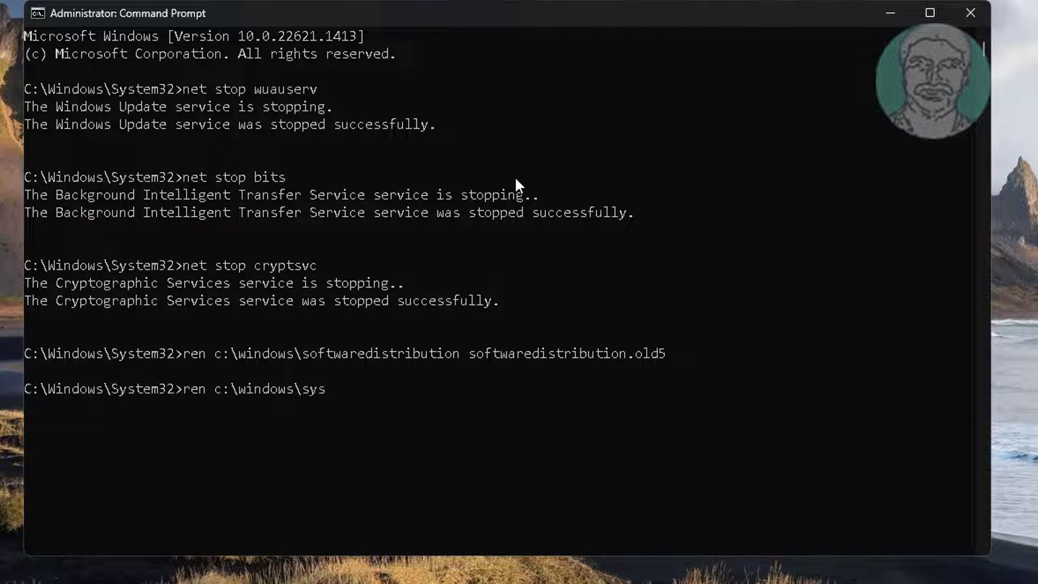
text(tem32)
text(\crypt)
key(BackSpace)
key(BackSpace)
key(BackSpace)
key(BackSpace)
key(BackSpace)
text(catroot)
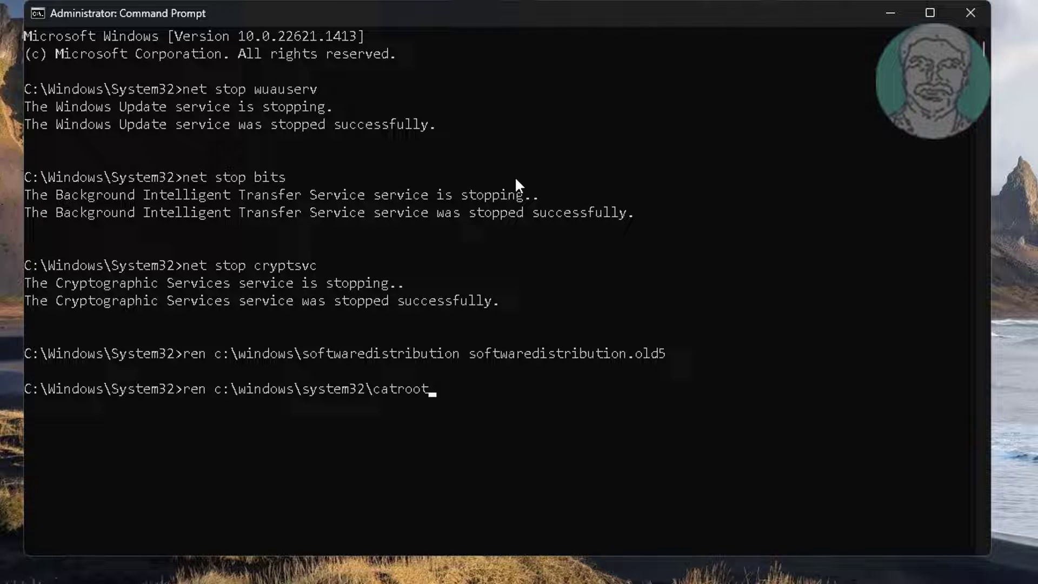
text(2 catroot2.old5)
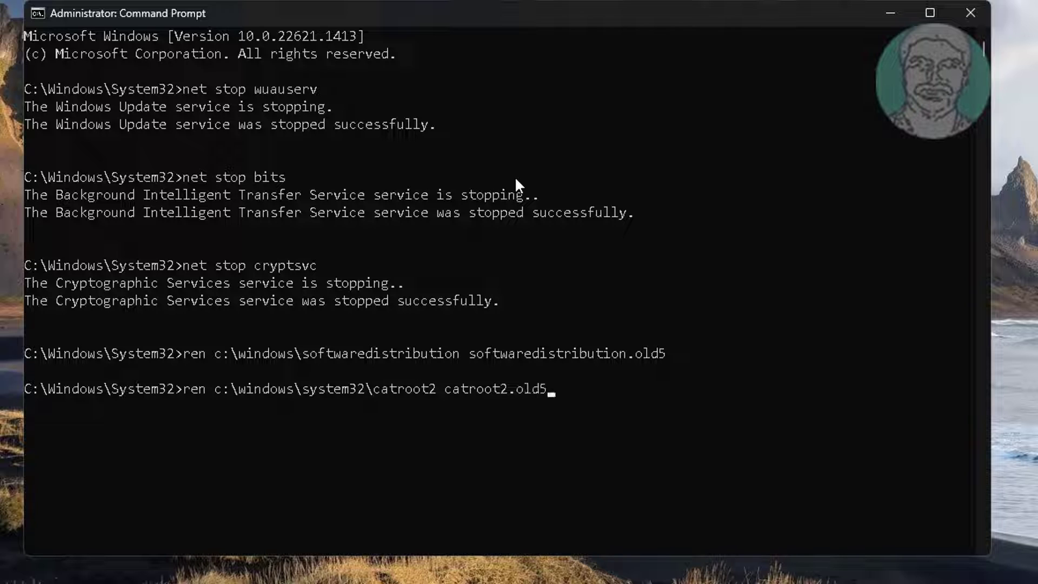
key(Return)
Step: Start the cryptsvc, bits and wuauserv services again with net start commands
text(net)
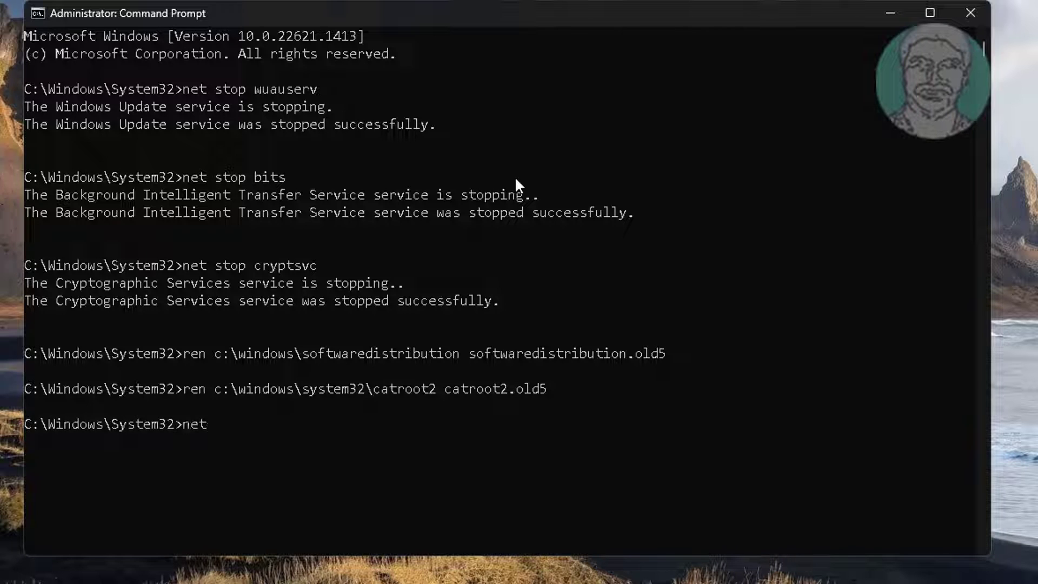
text( start cryptsvc)
key(Return)
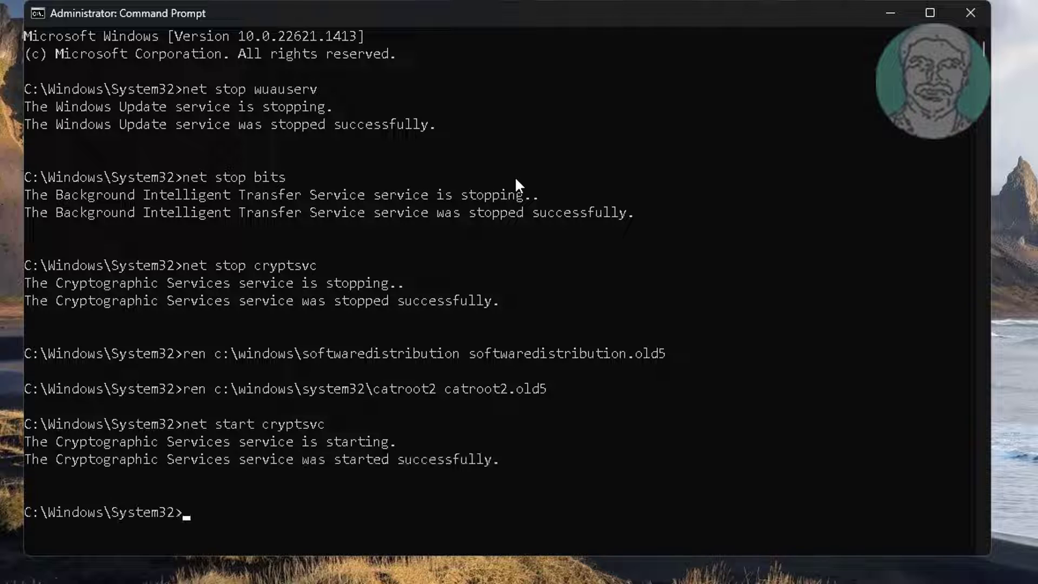
text(net)
text( star)
text(t bit)
text(s)
key(Return)
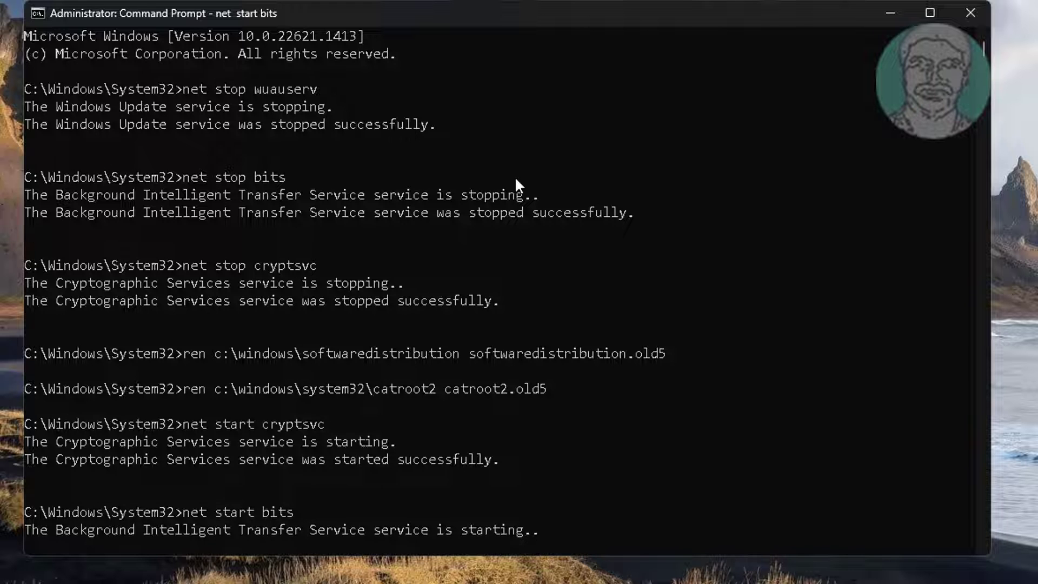
text(net start )
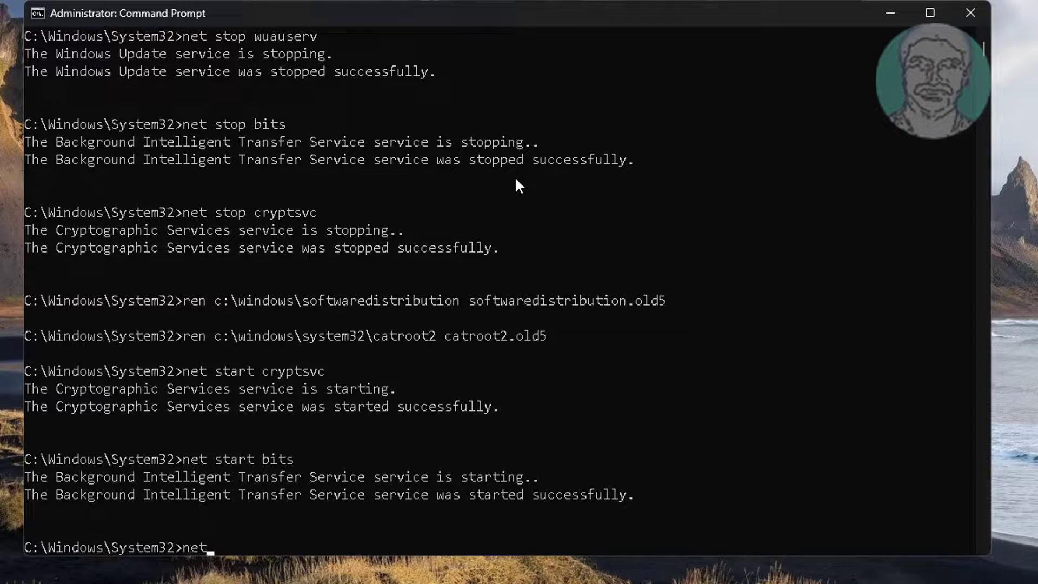
text(wuauserv)
key(Return)
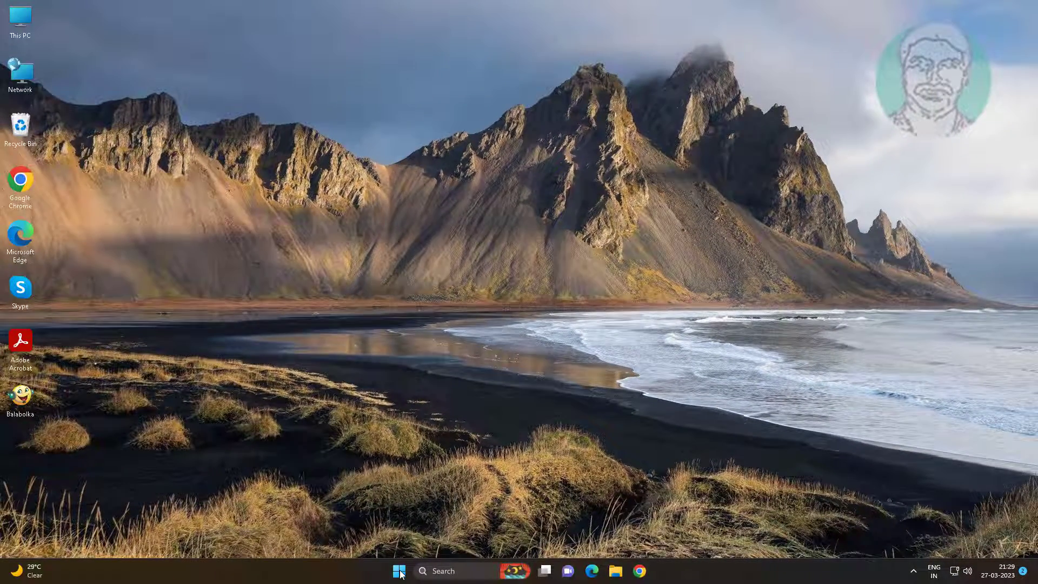
Step: Run wsreset from the Run dialog to reset the Microsoft Store cache
right_click(400, 573)
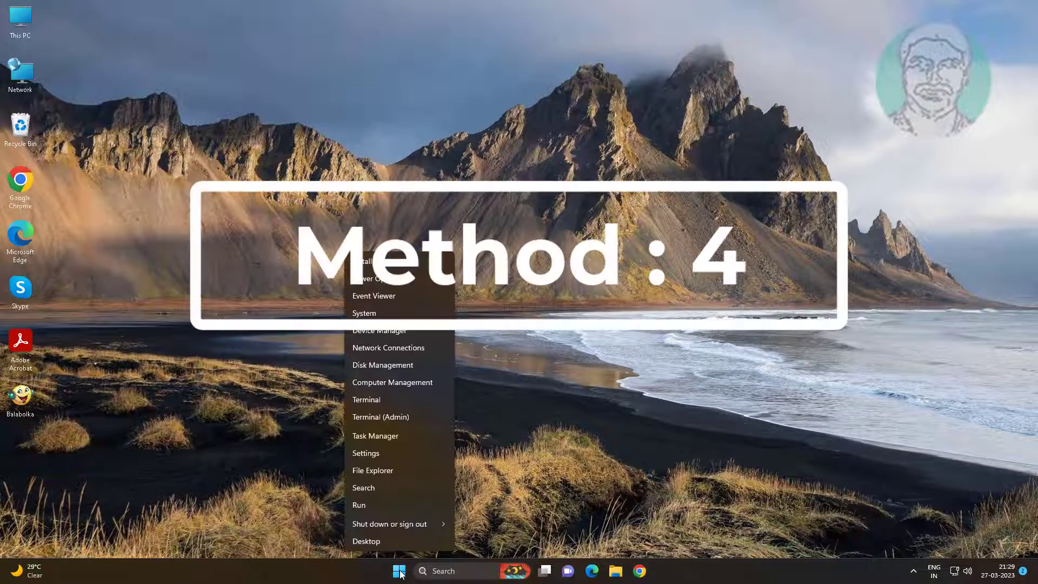
click(390, 506)
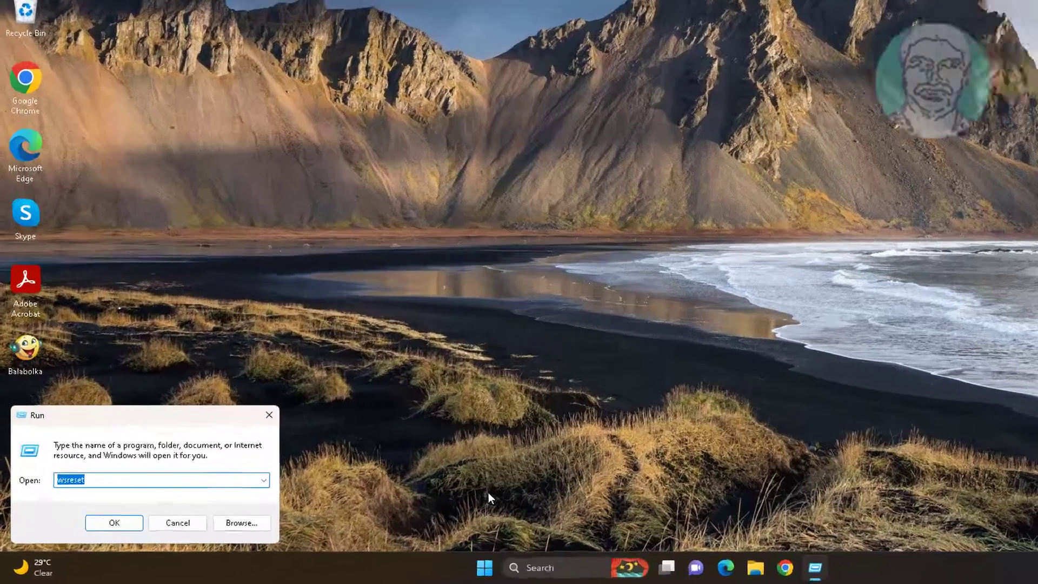
text(ws)
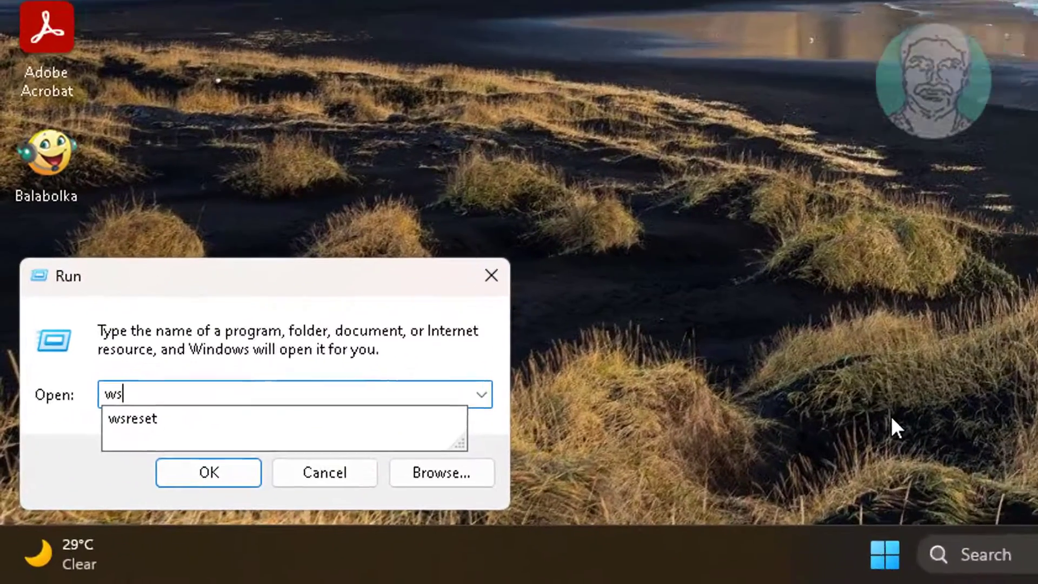
text(reset)
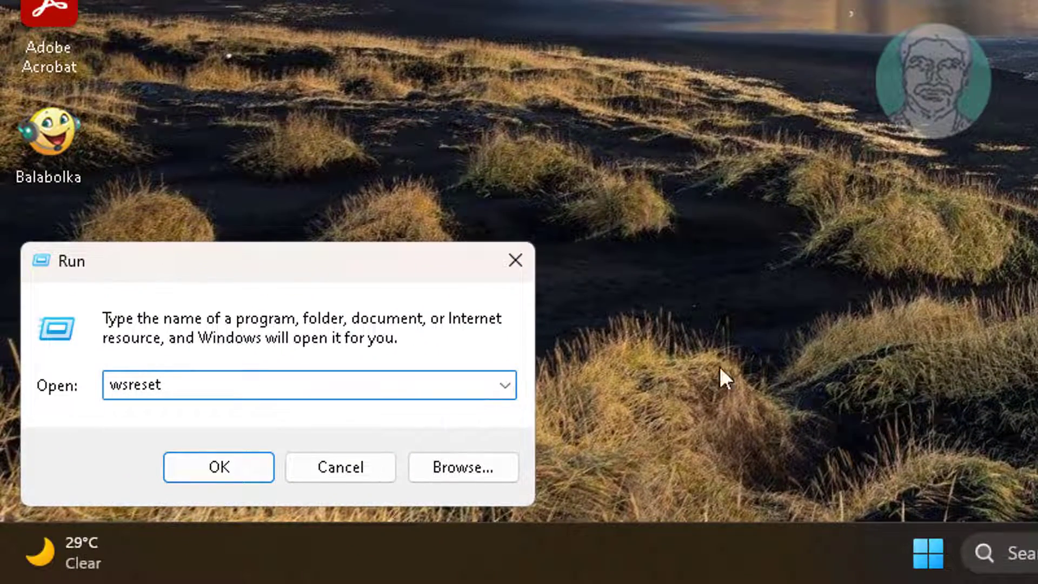
click(250, 478)
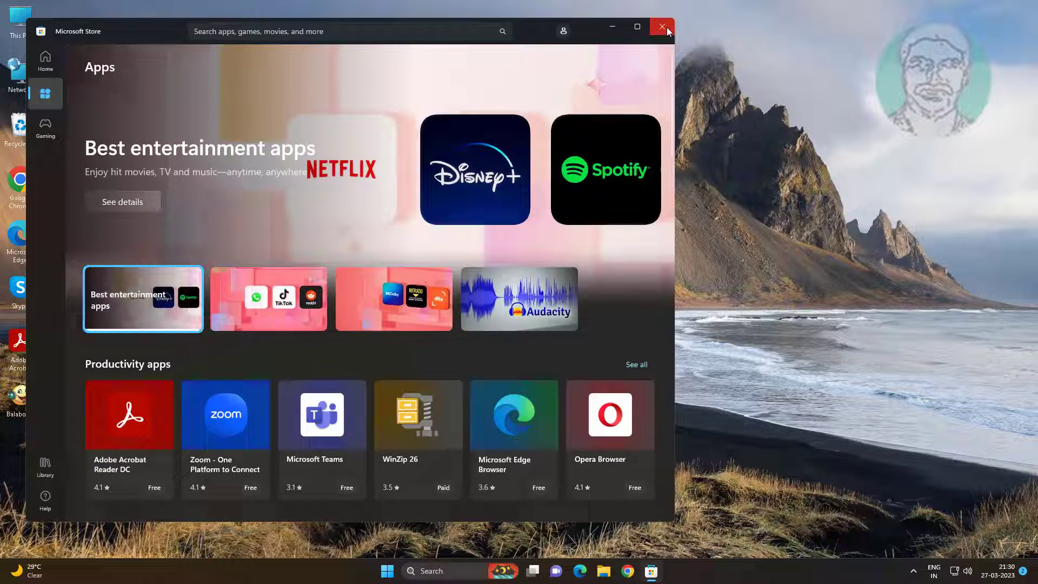
Step: Close the Store, launch PowerShell as administrator and paste the Get-AppXPackage *WindowsStore* re-register command
click(667, 28)
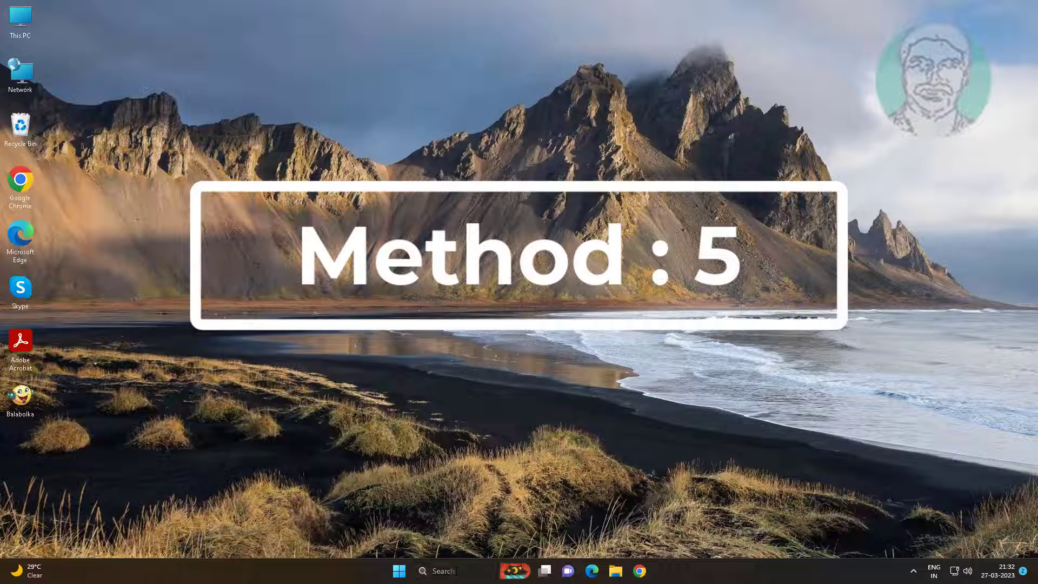
key(super+s)
text(p)
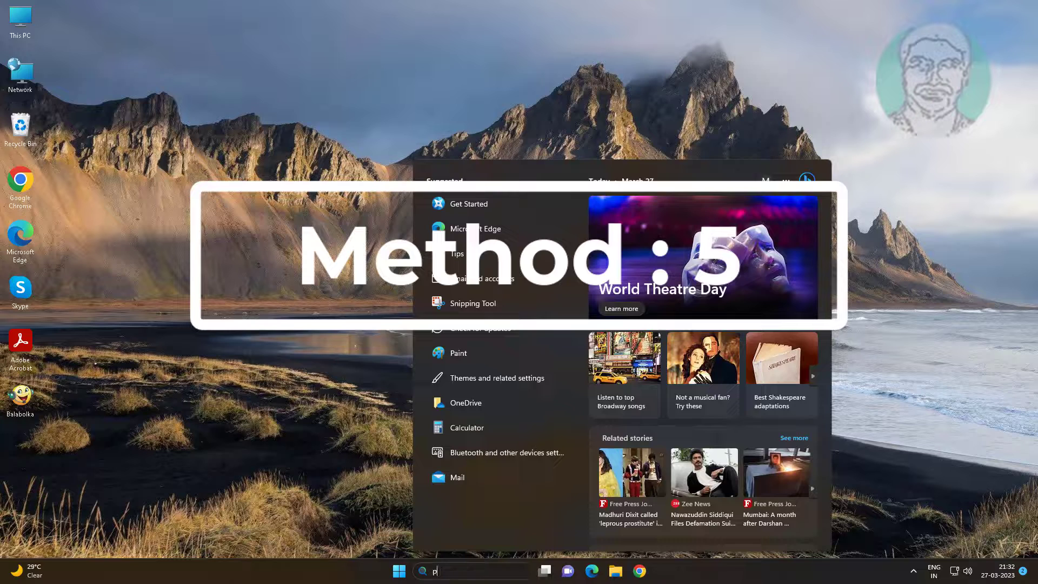
text(owershell)
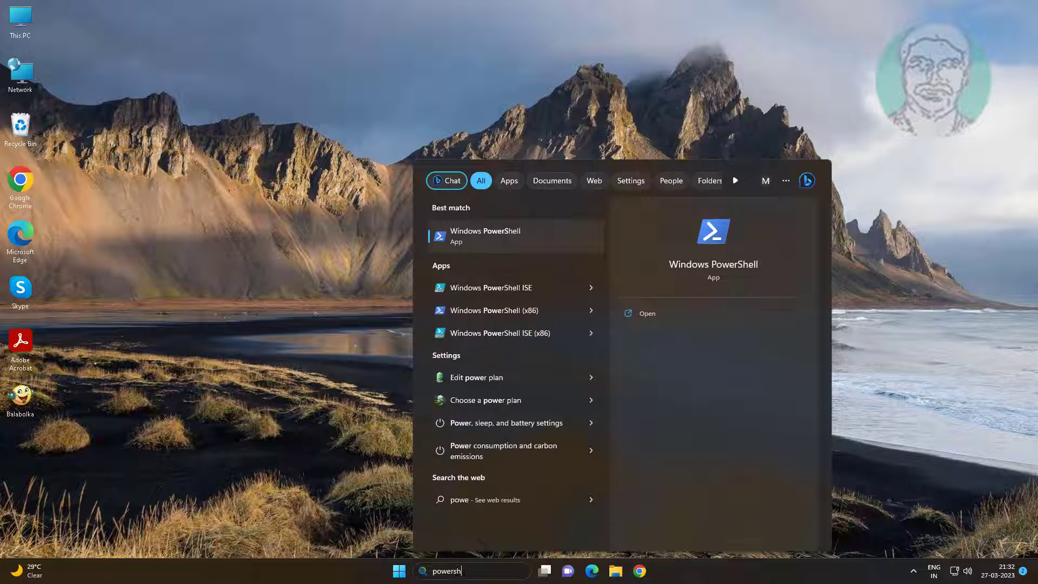
right_click(543, 237)
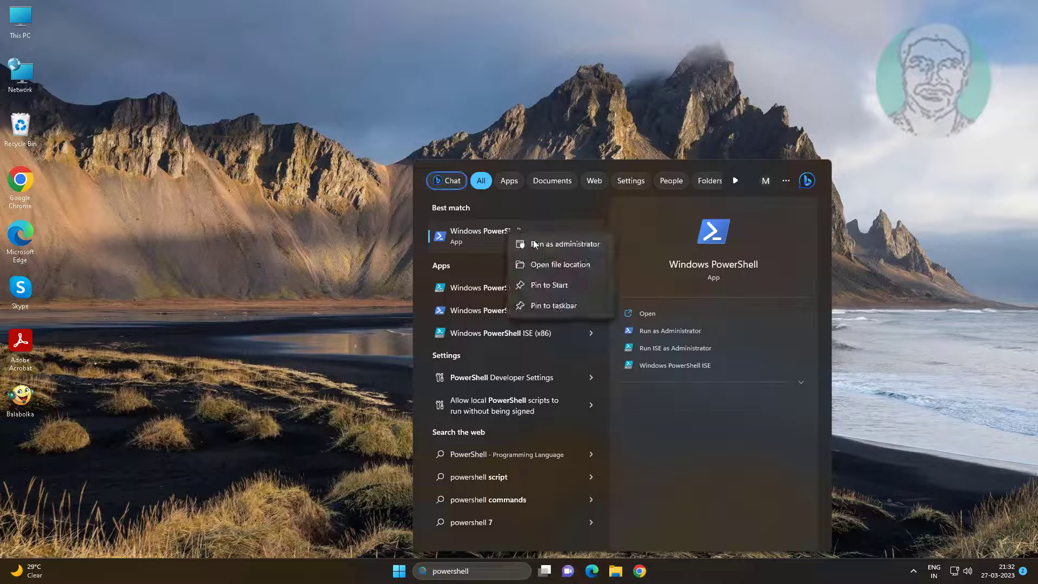
click(533, 239)
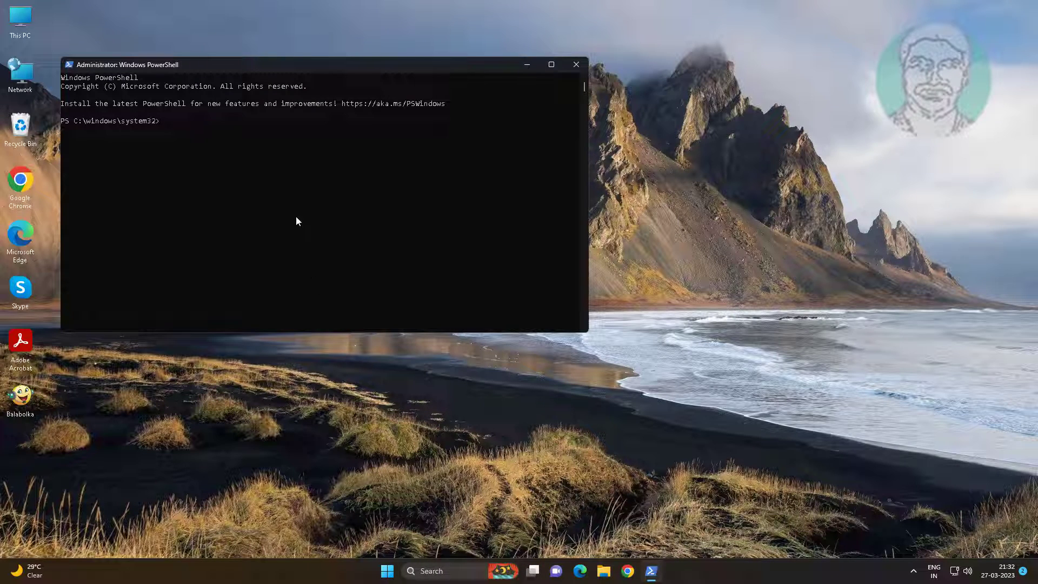
right_click(165, 125)
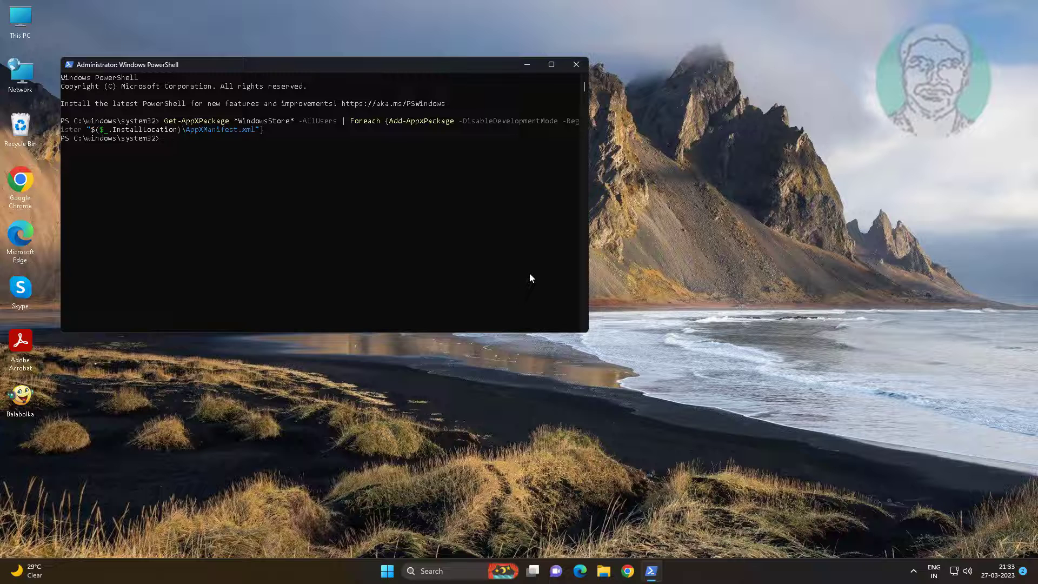
Step: Exit PowerShell and go to System > Recovery in the Settings app
text(exit)
key(Return)
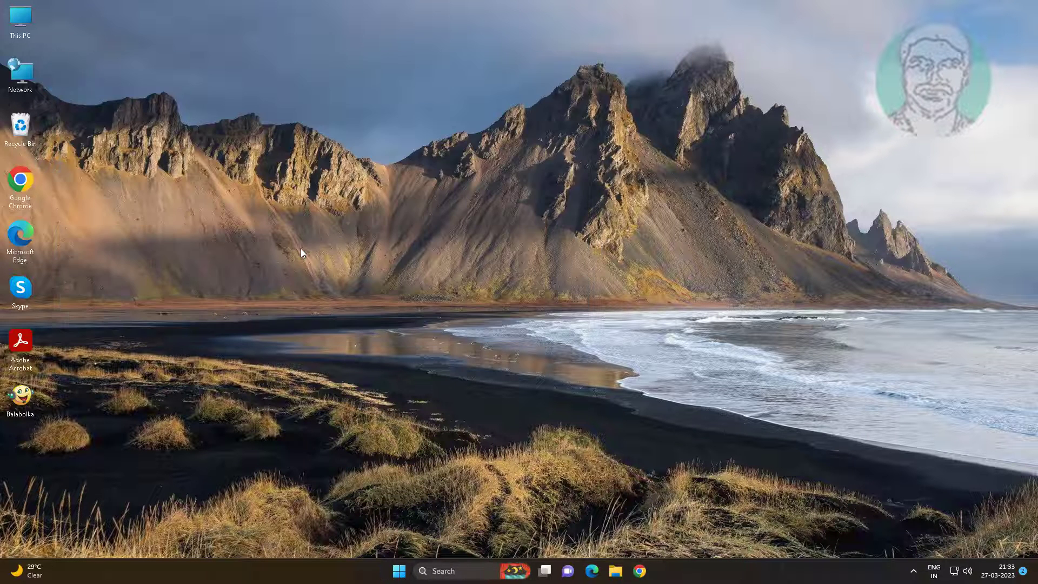
click(399, 573)
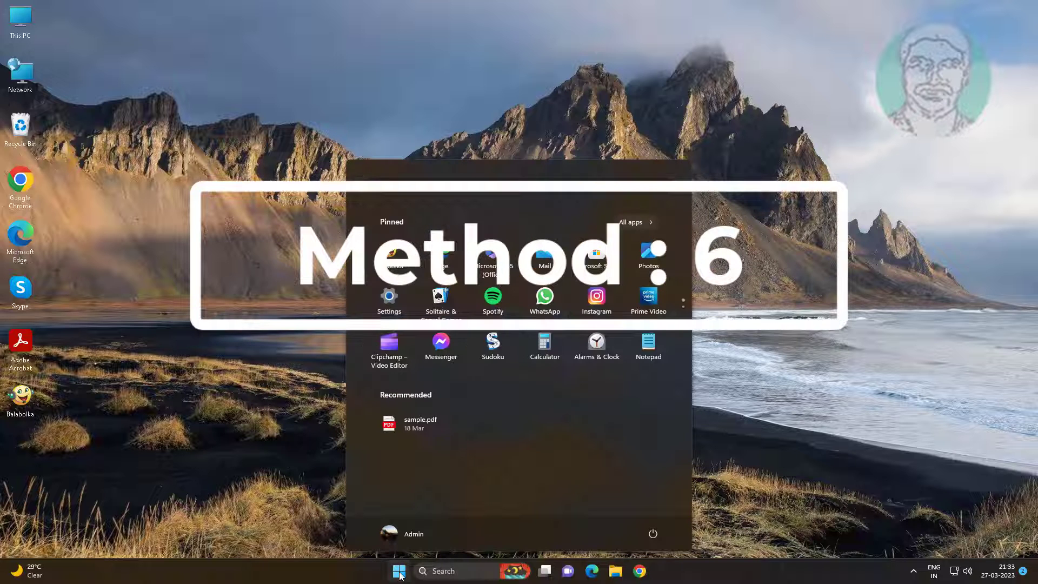
click(387, 300)
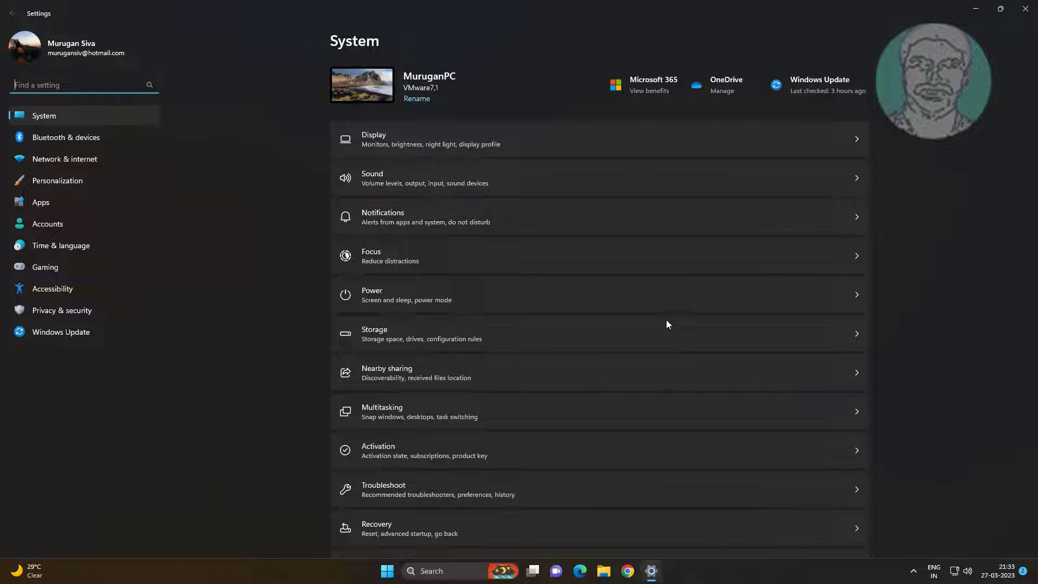
click(396, 521)
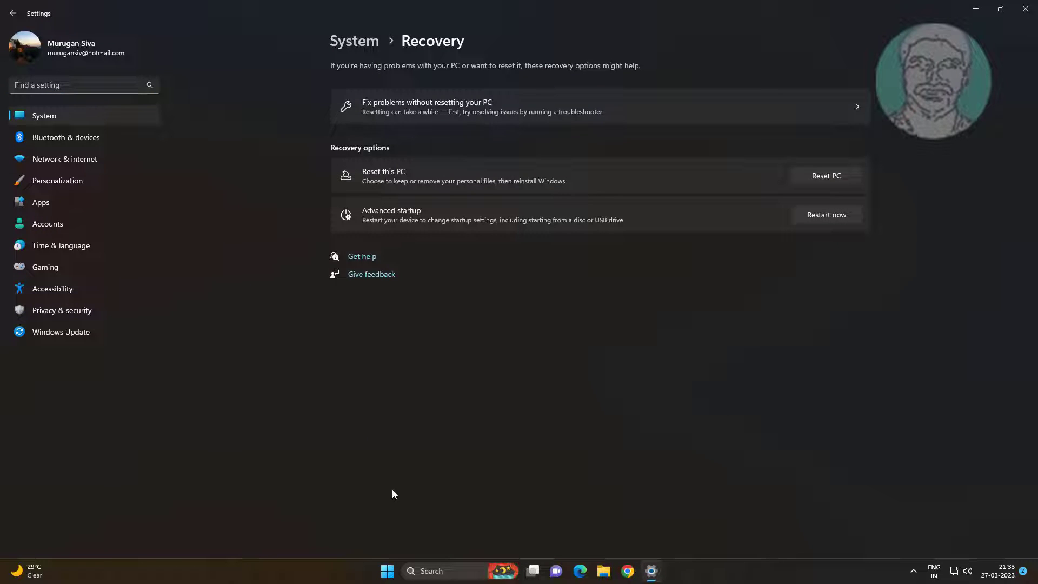
Step: Start Reset this PC with Keep my files and Local reinstall, and proceed
click(825, 179)
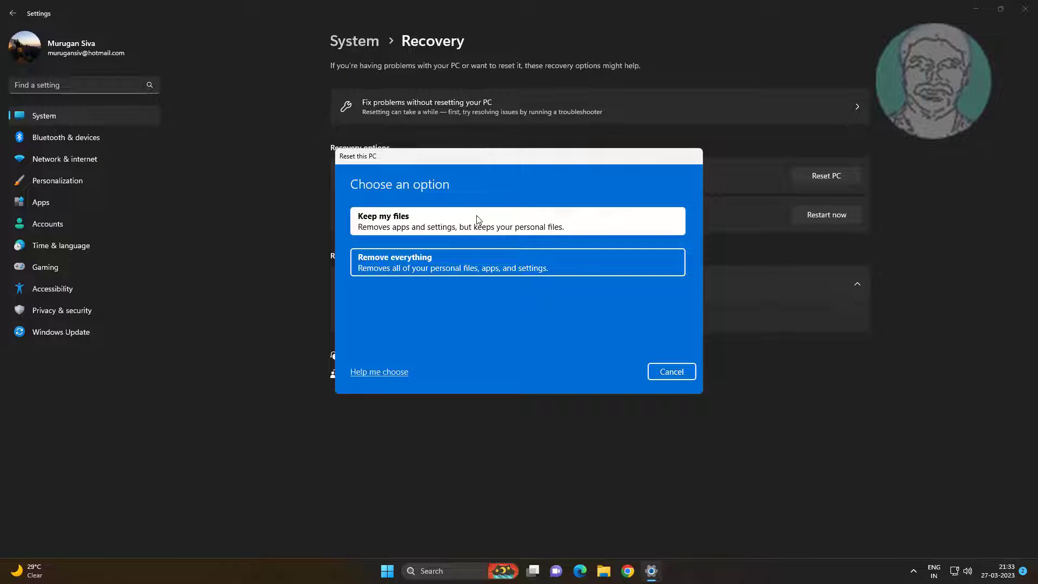
click(478, 220)
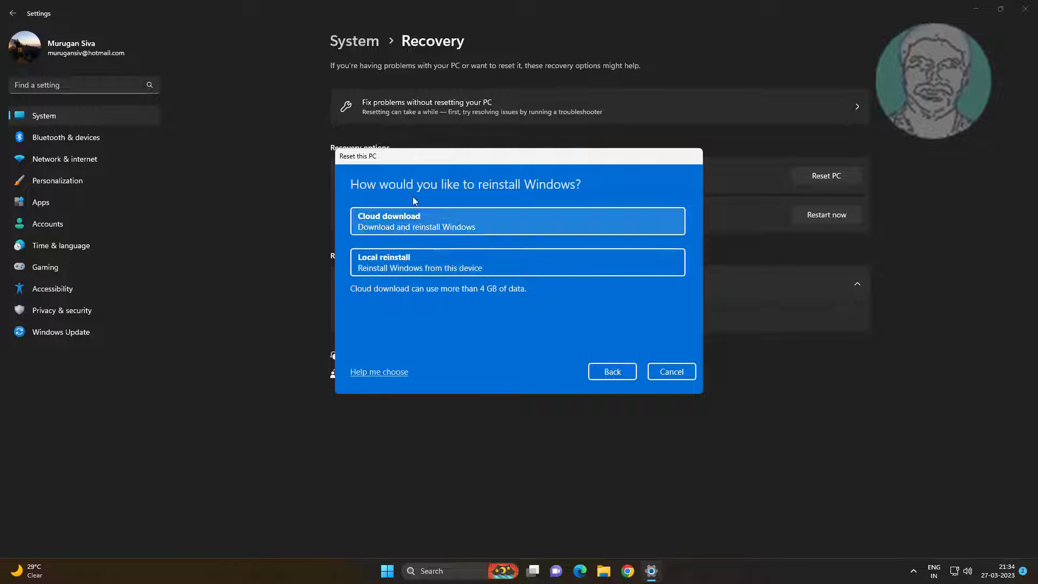
click(460, 269)
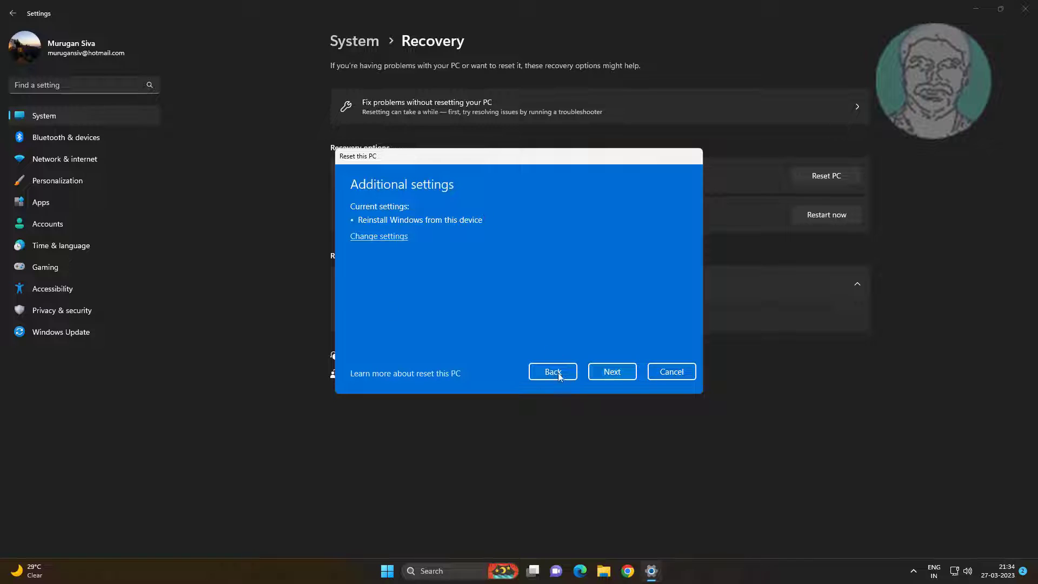
click(613, 372)
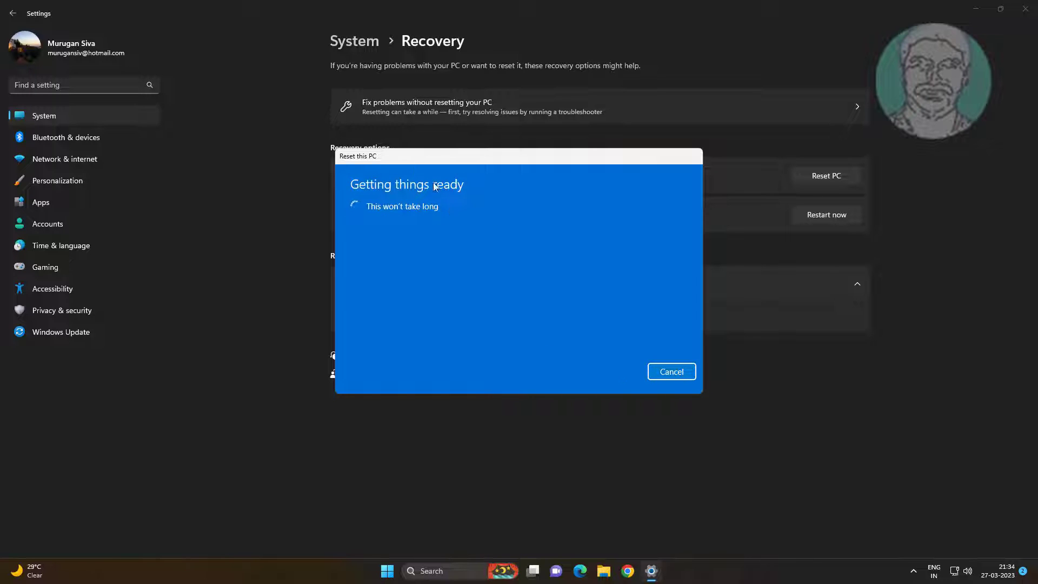